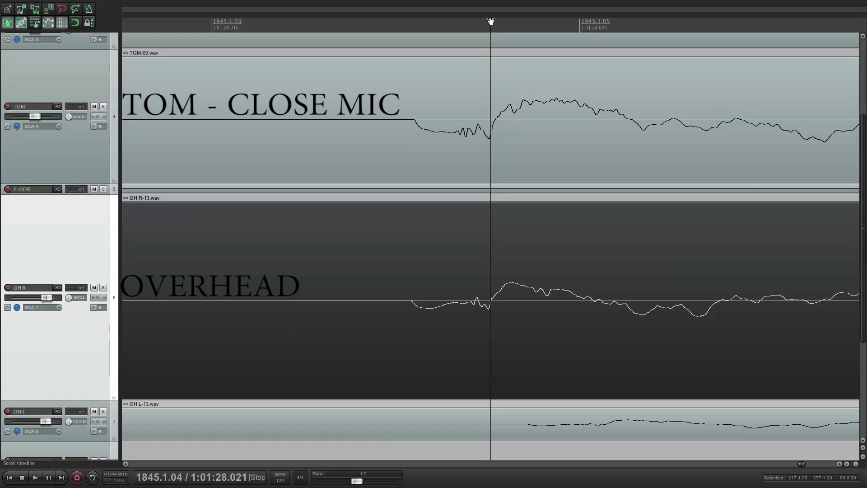
Mark the time range from 1845.1.04 to 1845.1.06 and select the tom and OH R items to compare their waveforms
left_click_drag(496, 24, 772, 44)
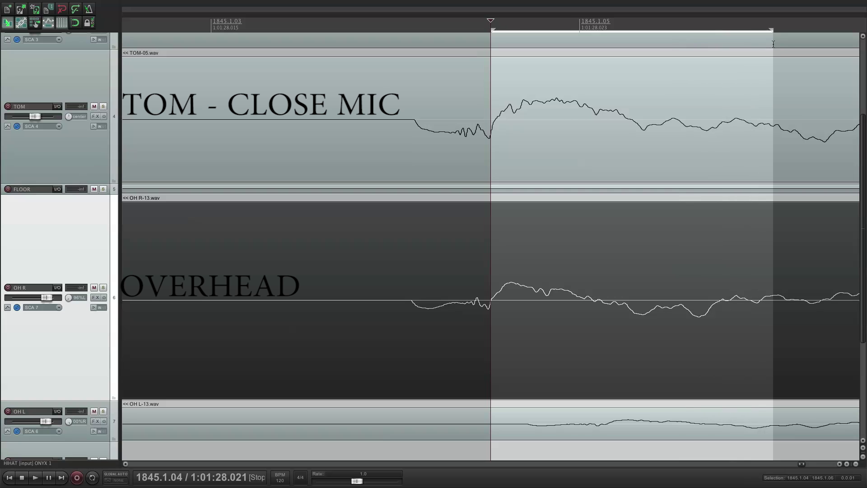
left_click(586, 139)
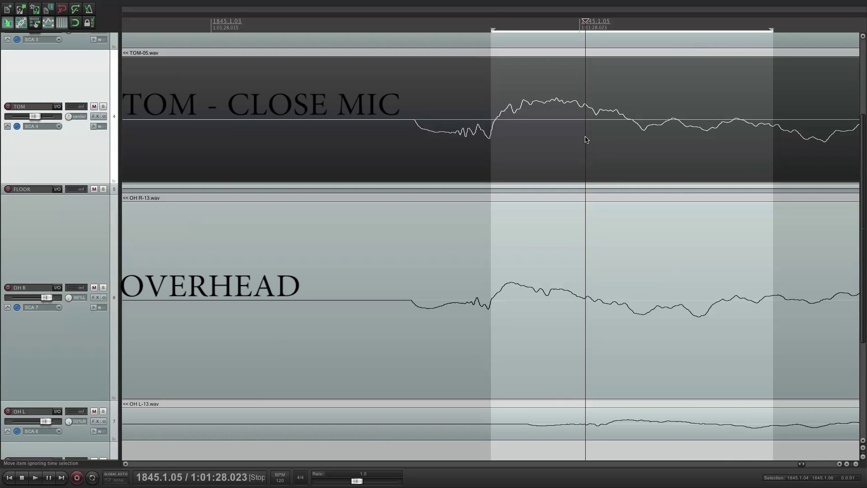
left_click(525, 235)
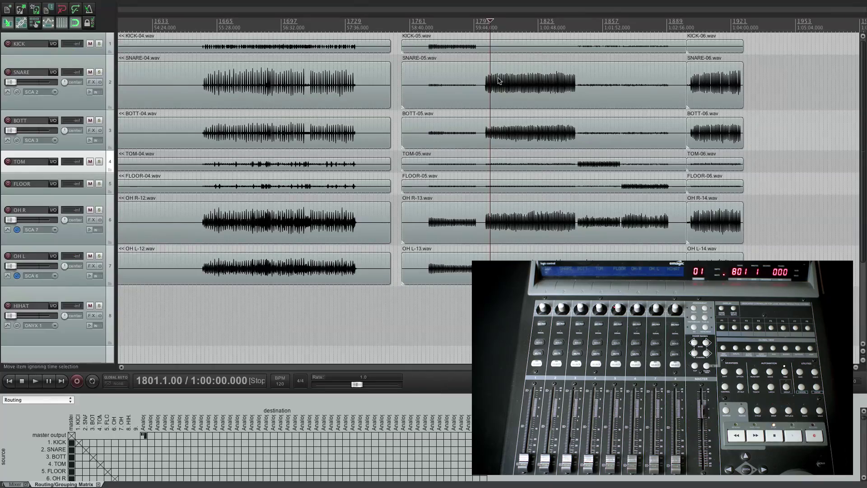
Play the isolated kick hits from bar 1771 against the overheads and enlarge the KICK track
left_click(431, 27)
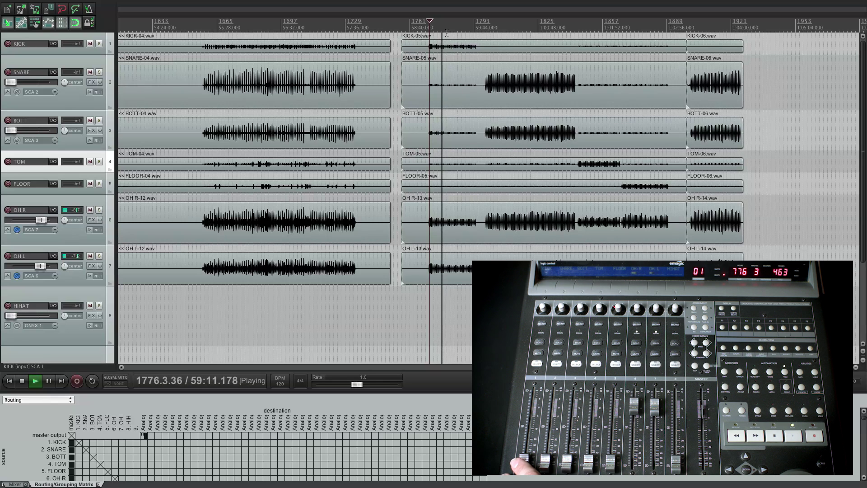
key("space")
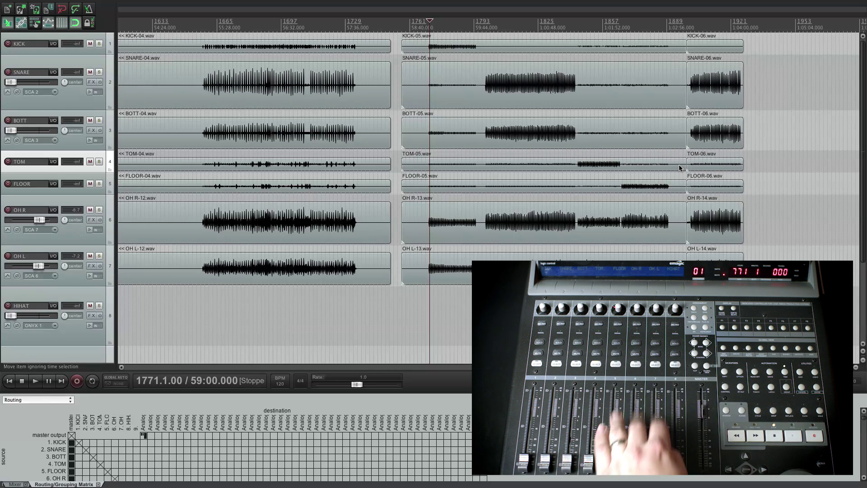
key("space")
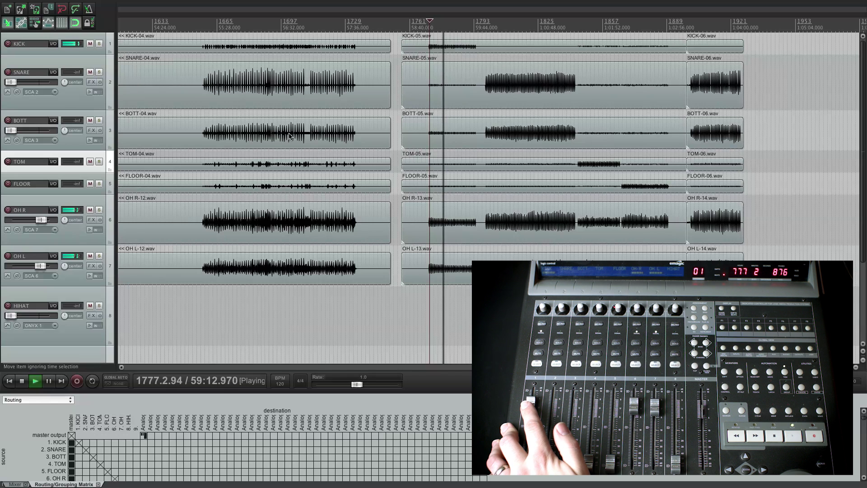
left_click_drag(18, 54, 18, 86)
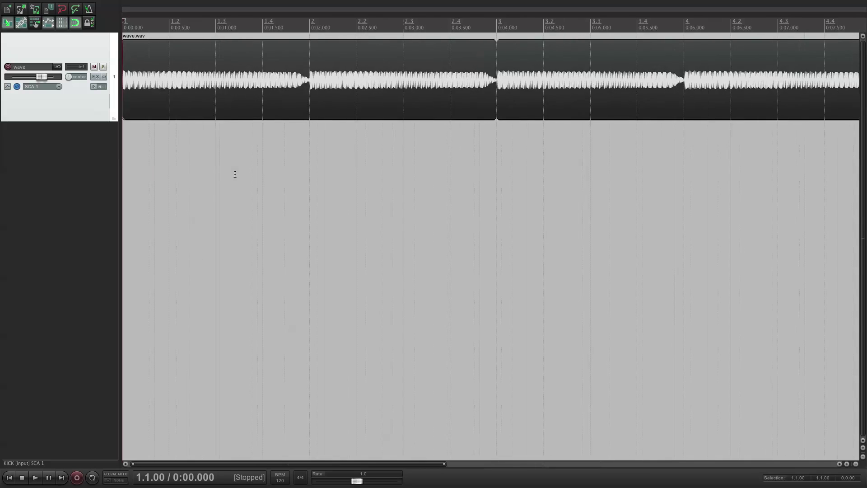
Play the wave track while toggling its phase inversion, leave it inverted, and examine the waveform up close
scroll(235, 174, "up", 15)
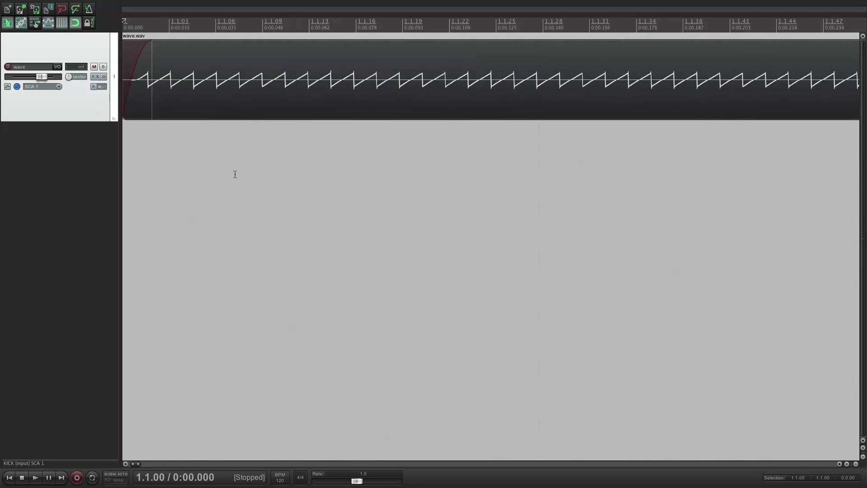
scroll(235, 174, "up", 2)
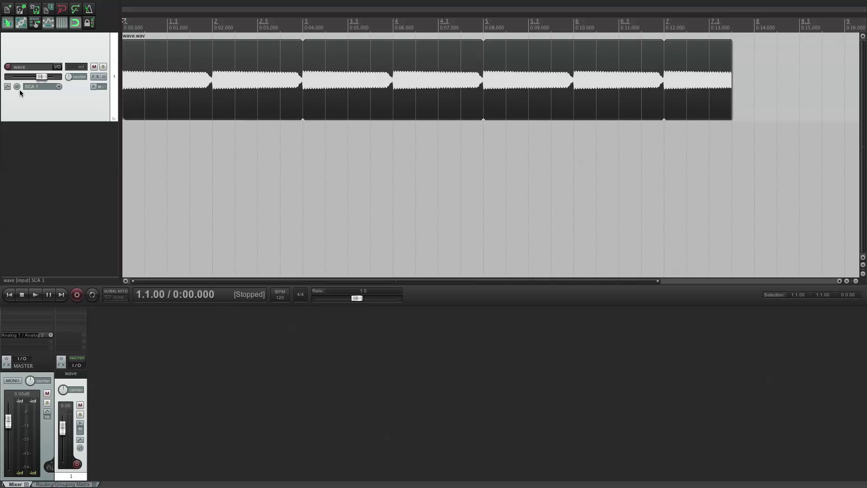
key("space")
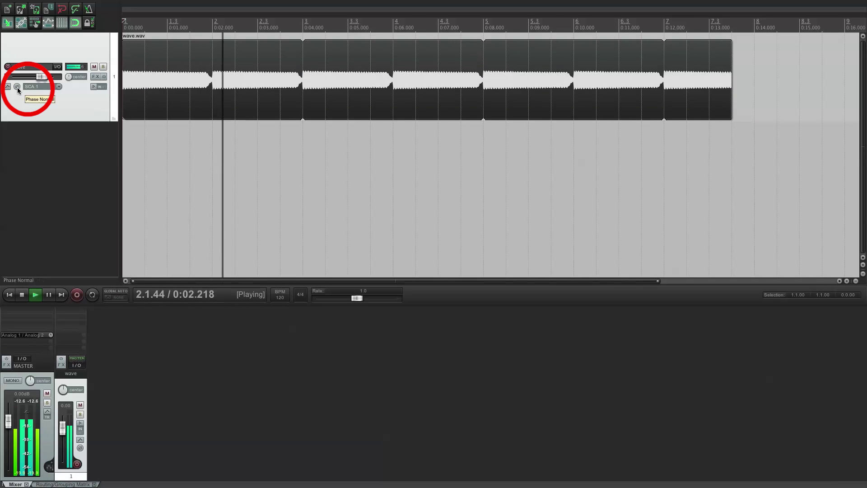
left_click(17, 87)
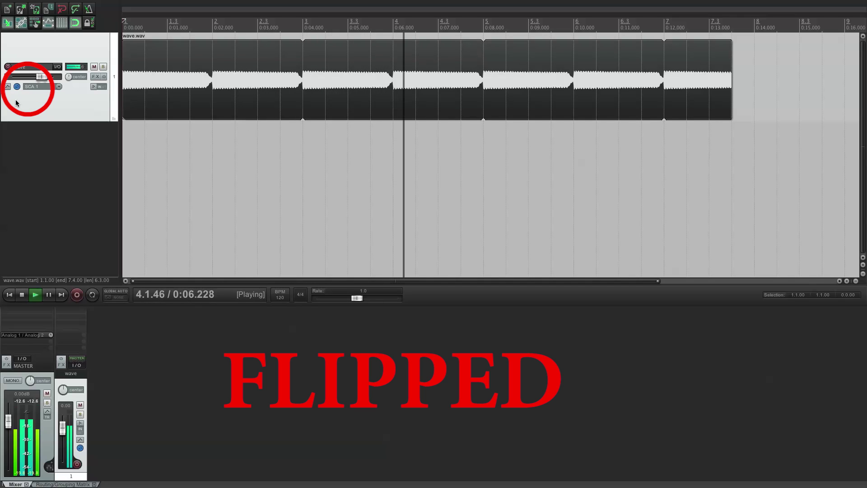
left_click(17, 86)
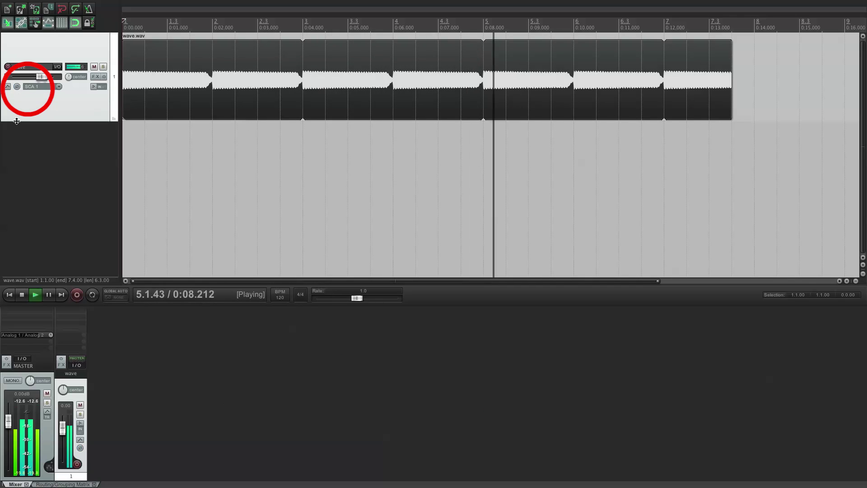
left_click(18, 87)
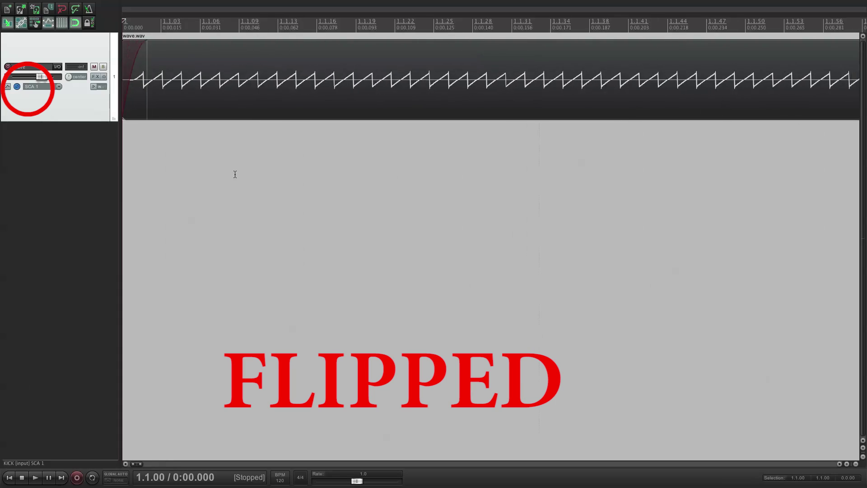
scroll(234, 174, "up", 5)
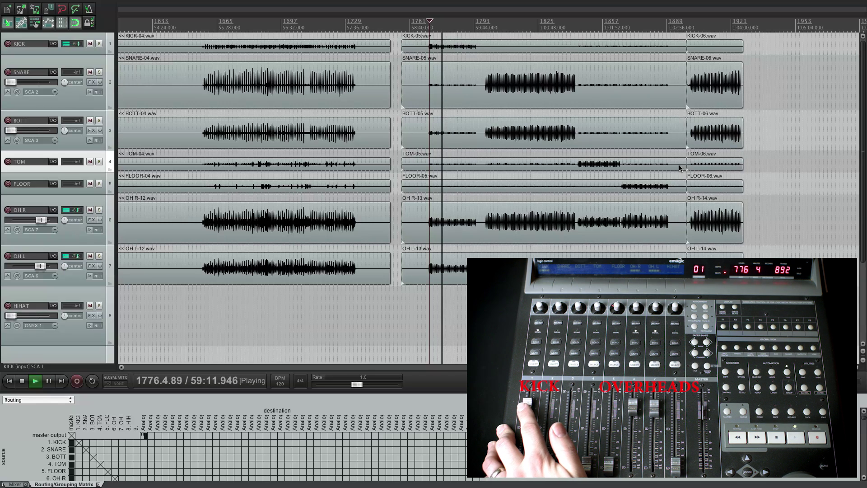
Enlarge the KICK track and invert the phase of the OH R and OH L tracks with playback stopped
left_click_drag(18, 54, 18, 86)
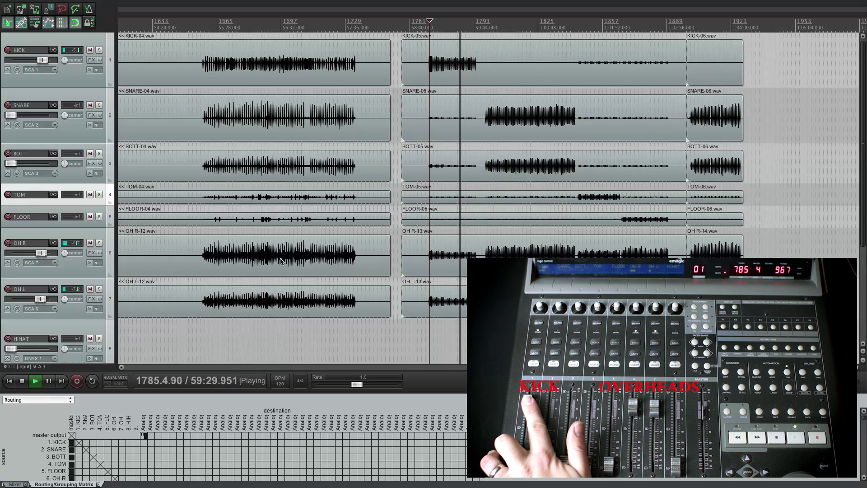
key("space")
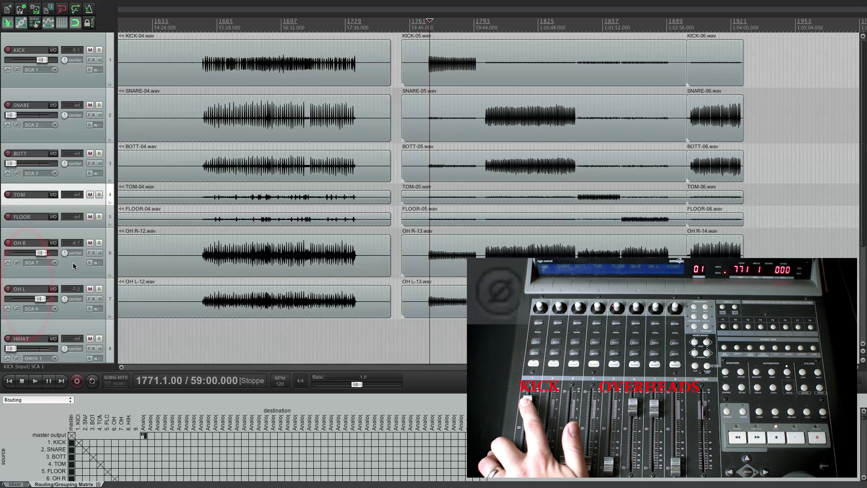
left_click(17, 263)
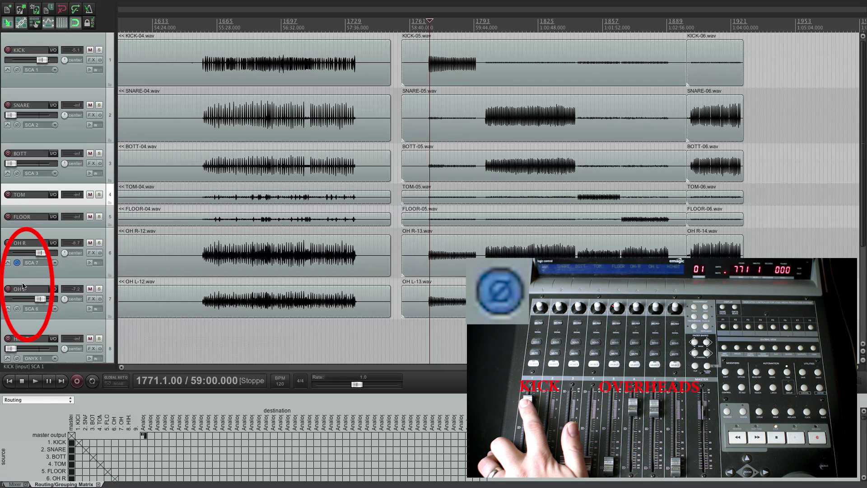
left_click(18, 308)
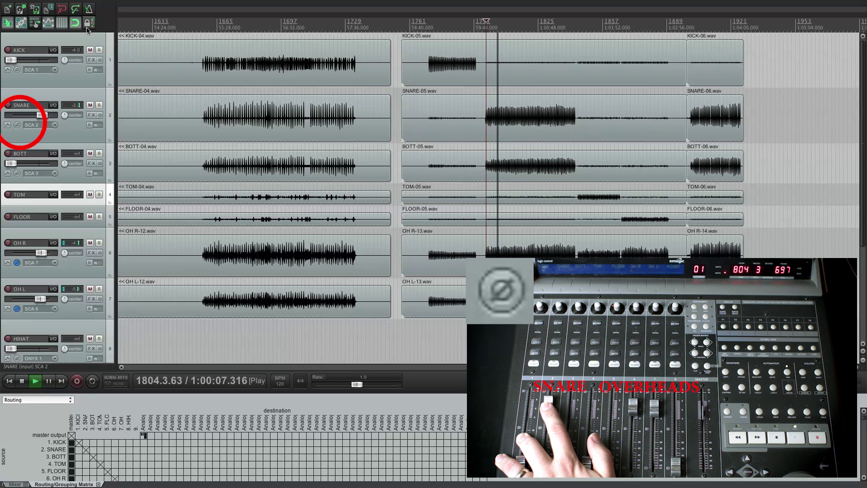
Toggle the SNARE track's phase inversion repeatedly during playback to compare both settings, leaving the phase normal
left_click(17, 125)
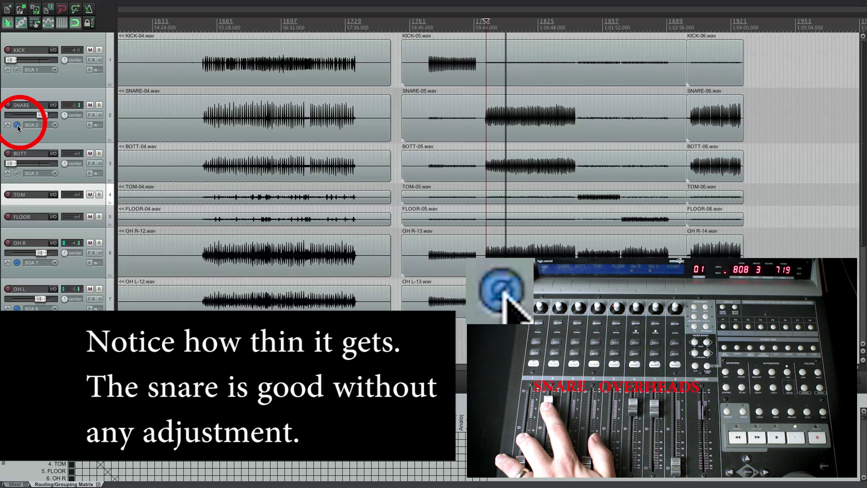
left_click(17, 125)
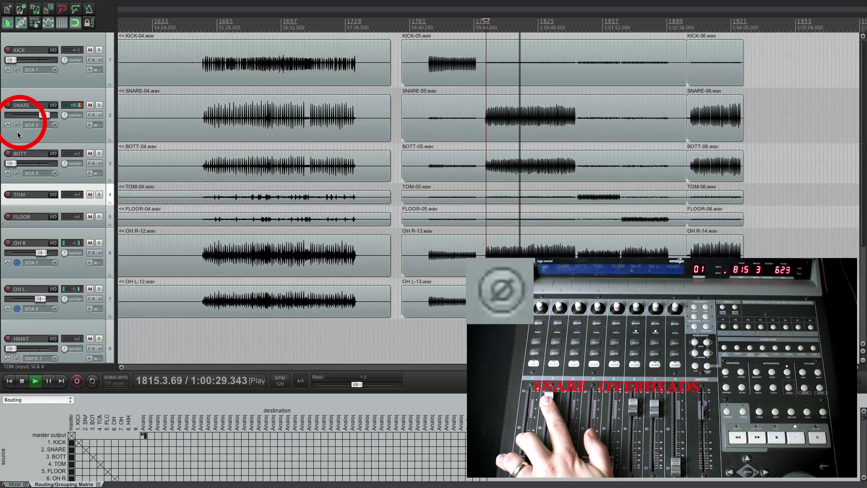
left_click(16, 126)
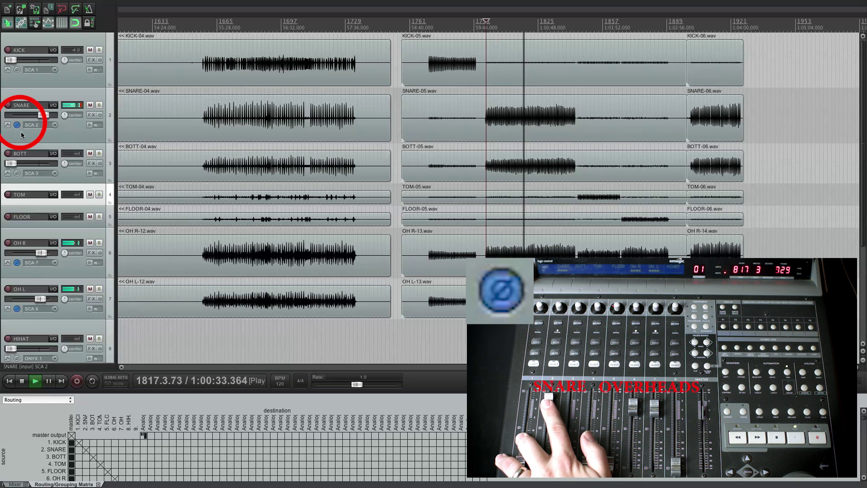
left_click(17, 126)
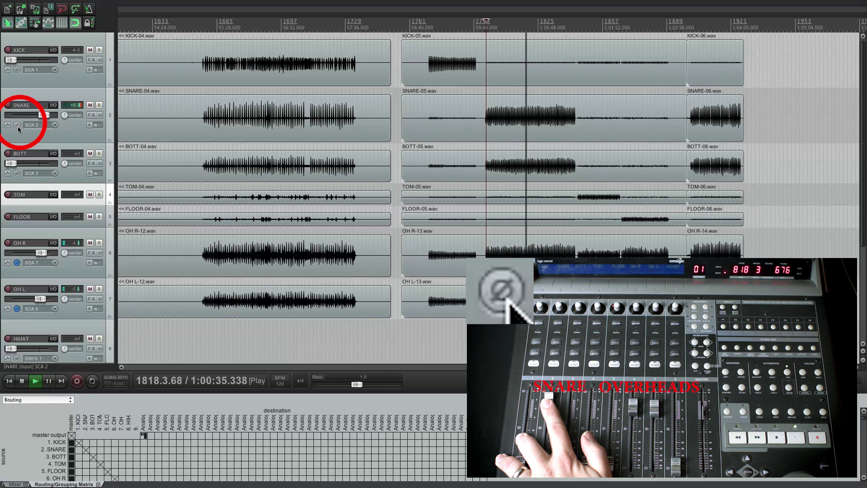
left_click(17, 126)
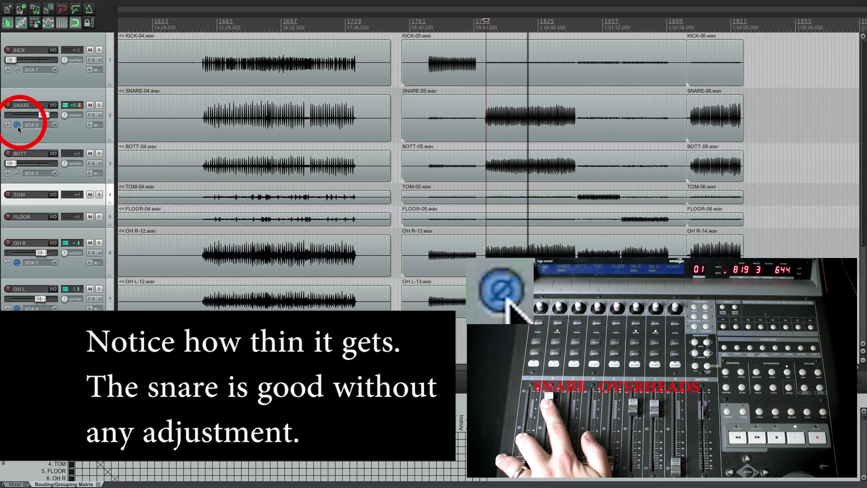
left_click(17, 126)
left_click(18, 126)
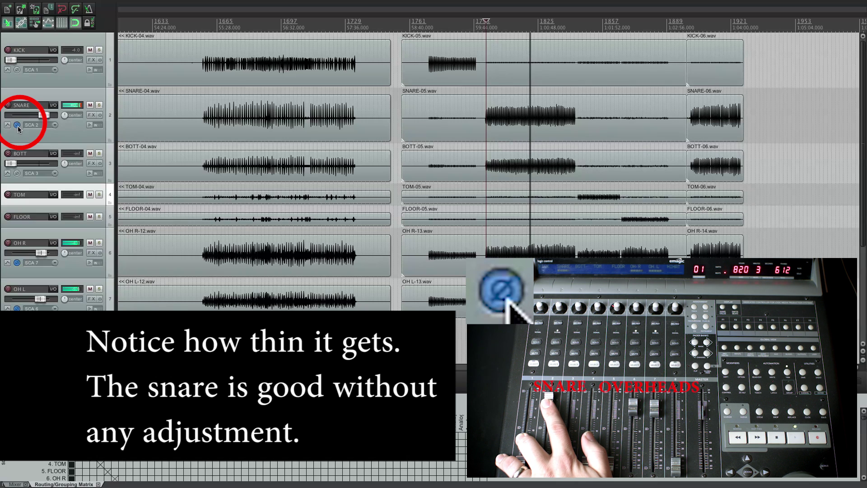
left_click(17, 126)
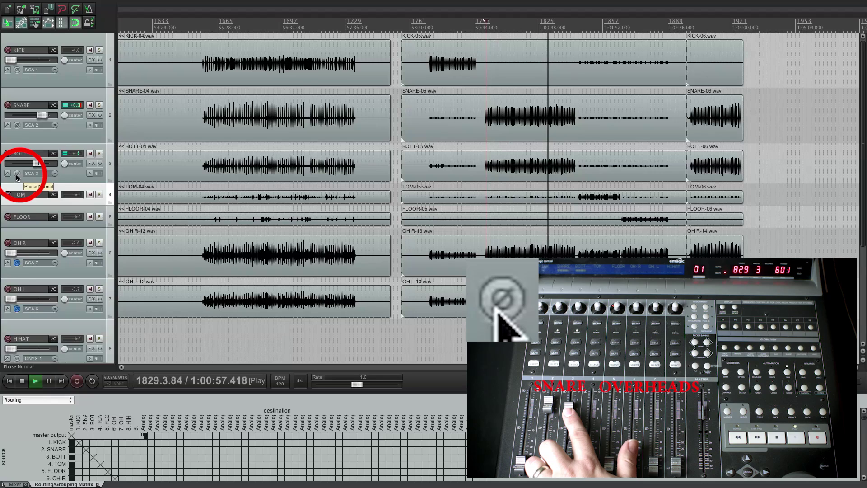
Toggle the BOTT track's phase inversion during playback to compare it with the top snare, leaving the phase inverted
left_click(17, 173)
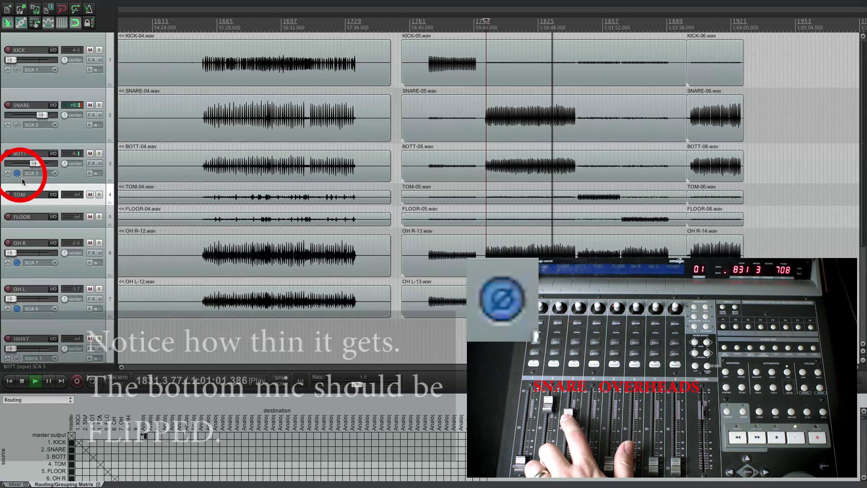
left_click(17, 173)
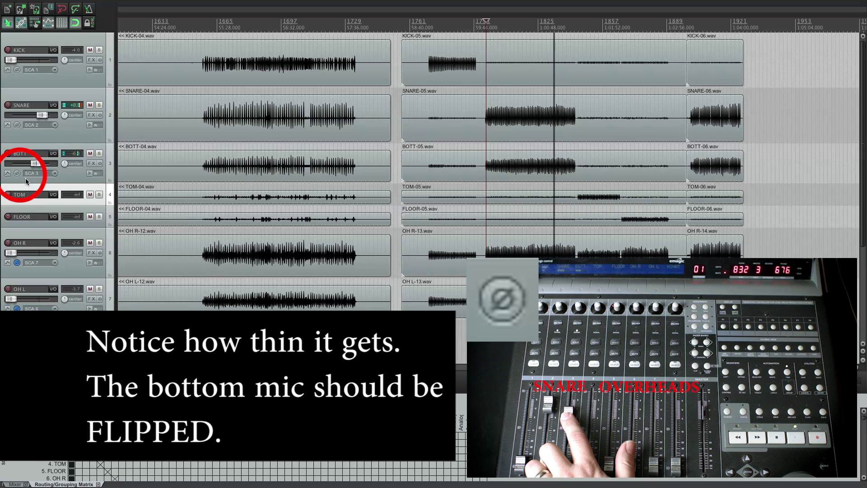
left_click(18, 173)
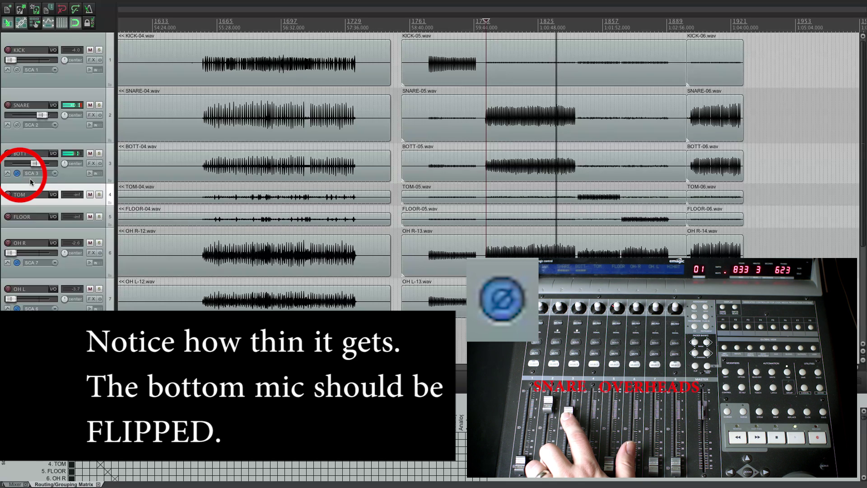
left_click(17, 173)
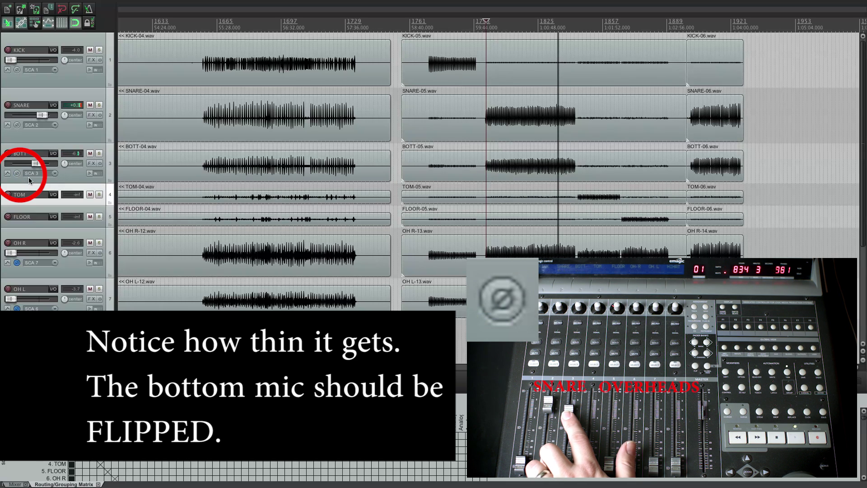
left_click(18, 173)
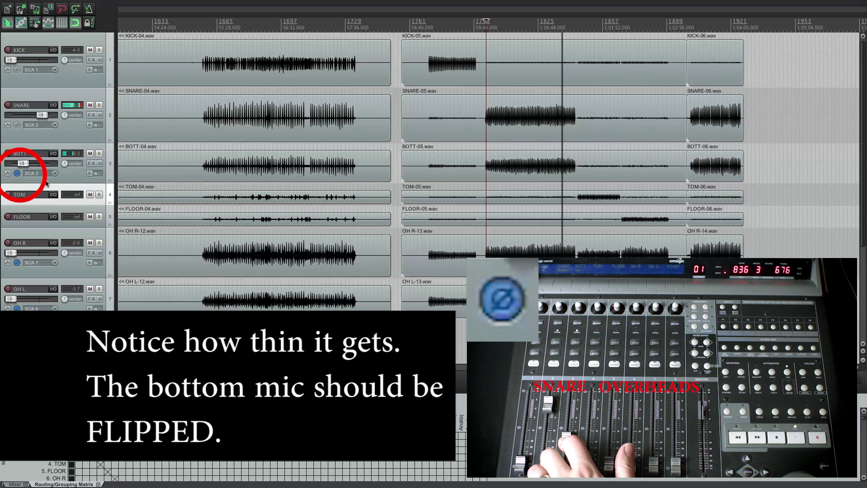
left_click(18, 173)
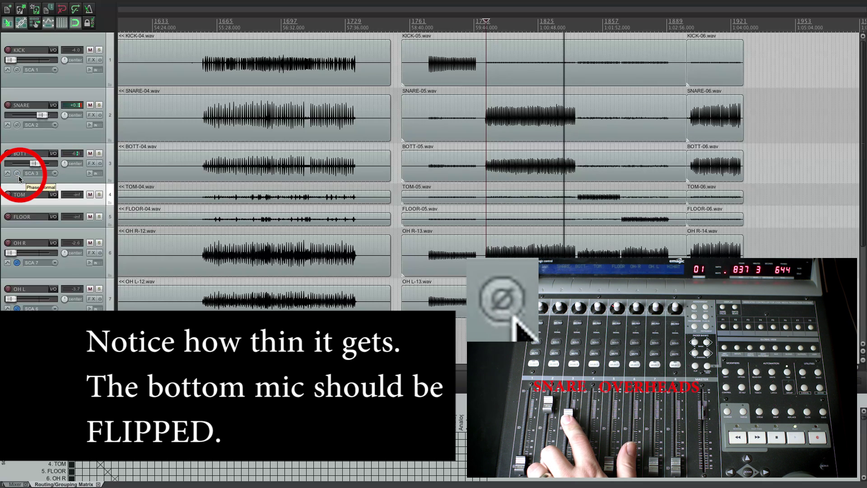
left_click(17, 173)
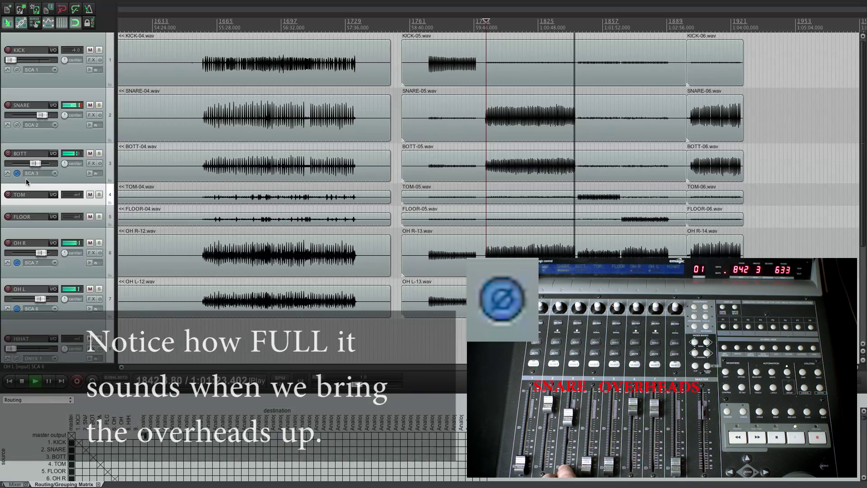
Stop playback and place the edit cursor at the start of the isolated tom hits, at about bar 1845
key("space")
scroll(208, 157, "right", 5)
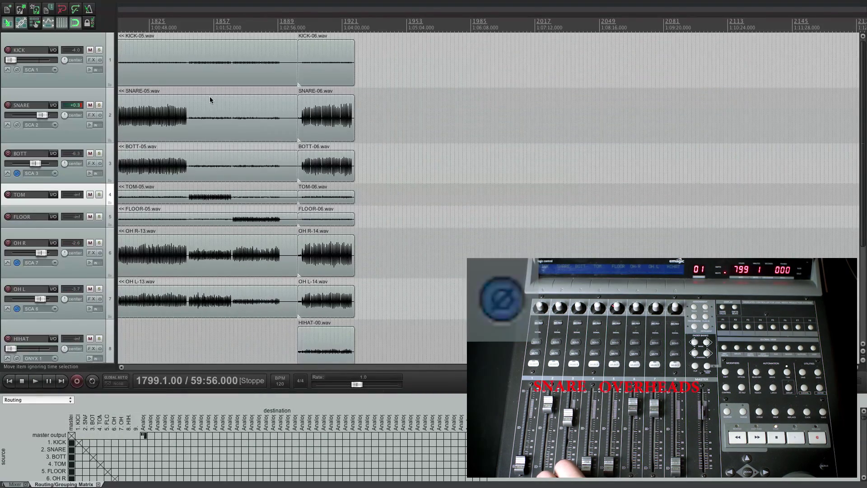
scroll(219, 113, "left", 5)
scroll(221, 112, "left", 2)
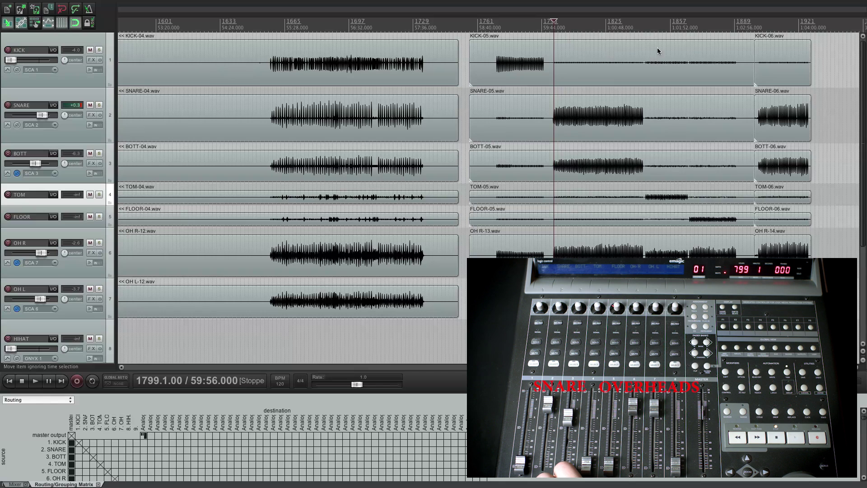
left_click(646, 31)
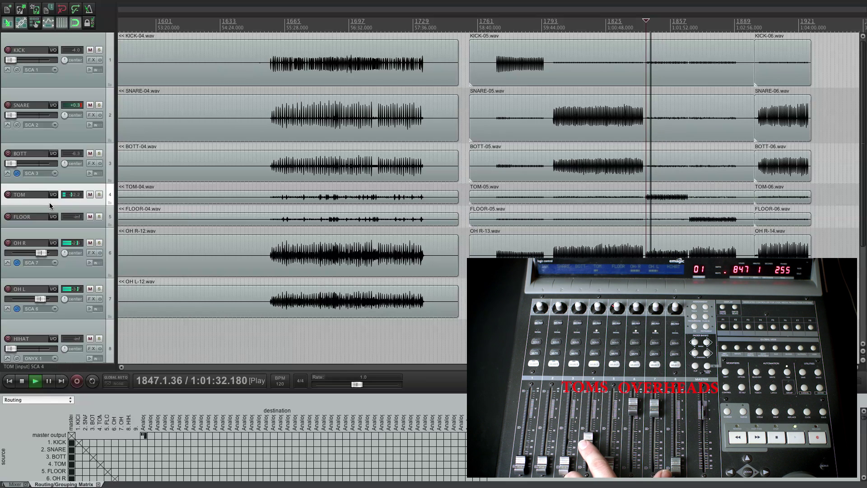
Enlarge the TOM track and toggle its phase inversion during playback to compare it with the overheads, leaving the phase inverted
left_click_drag(50, 205, 52, 230)
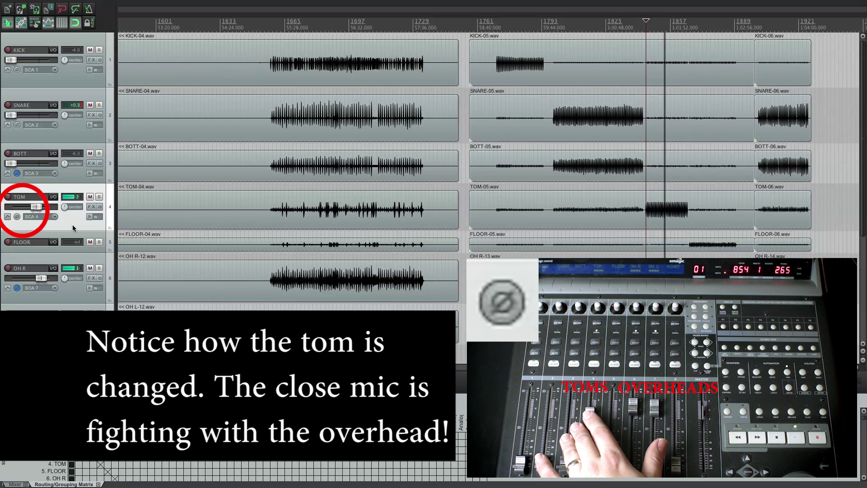
left_click(17, 217)
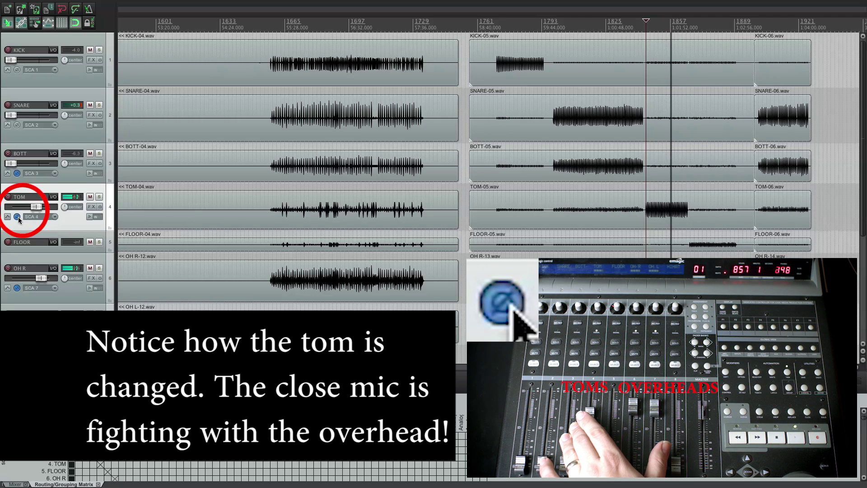
left_click(18, 217)
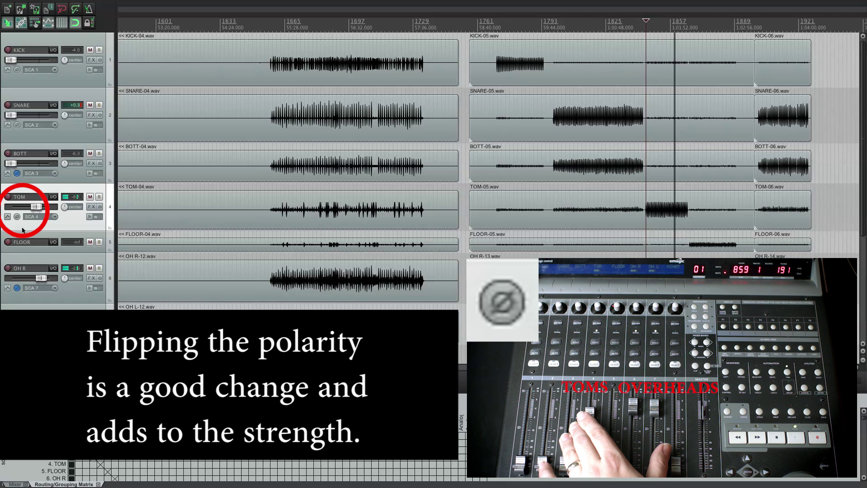
left_click(18, 216)
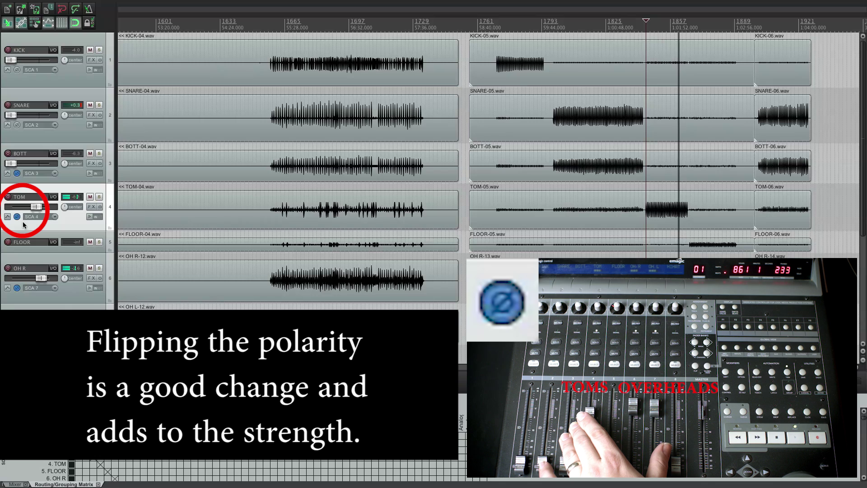
left_click(17, 216)
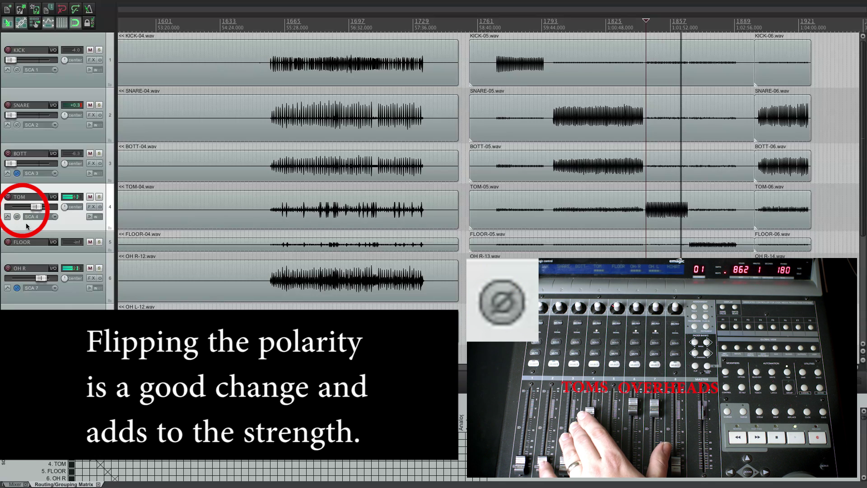
left_click(17, 217)
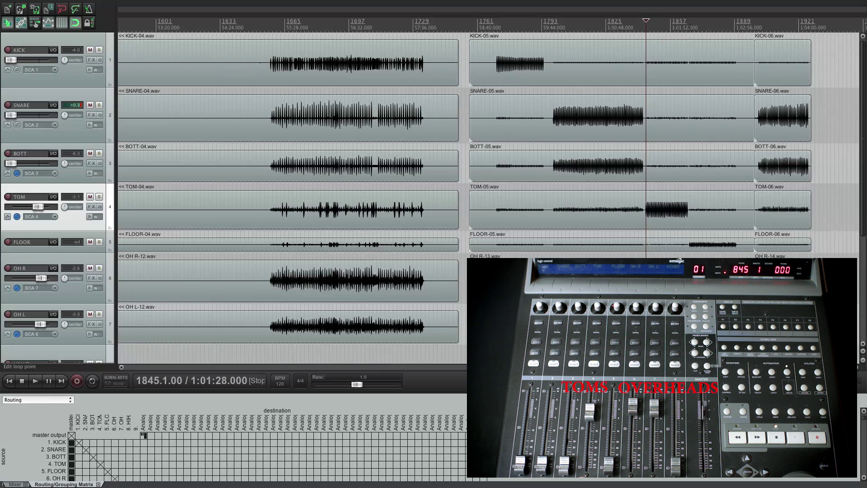
Play the isolated floor tom hits and enlarge the FLOOR track to reveal its phase control
key("space")
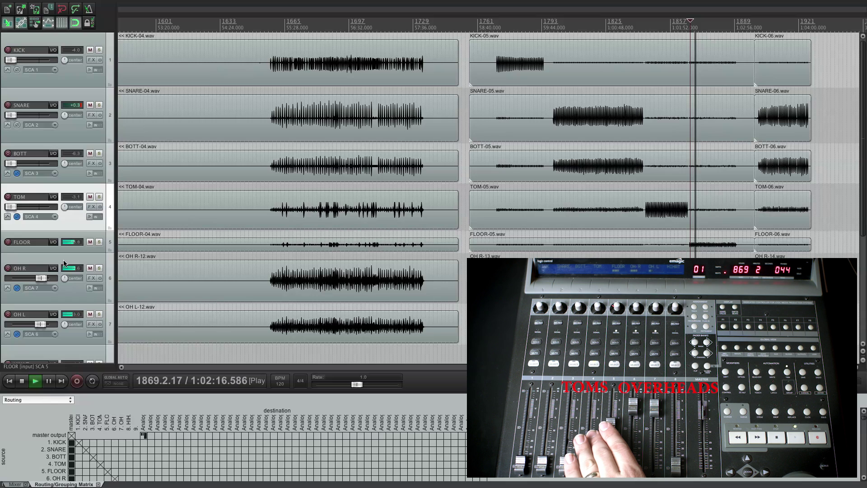
left_click_drag(63, 257, 63, 274)
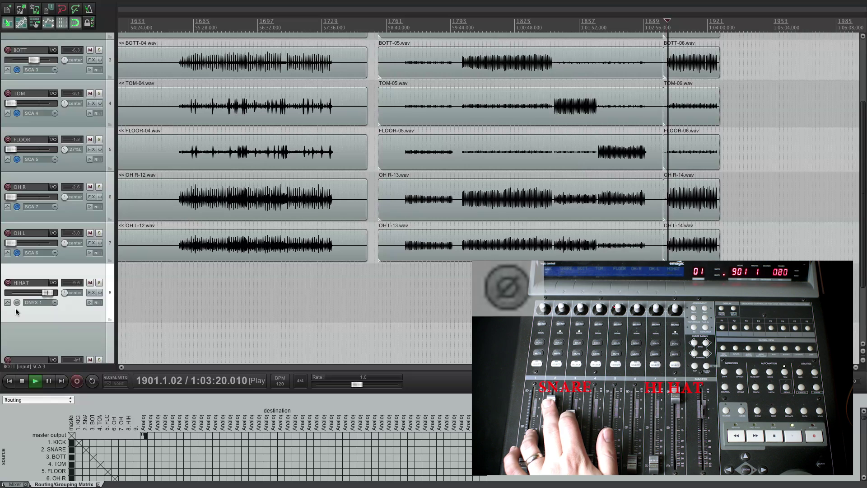
Toggle the HIHAT track's phase inversion repeatedly during playback to compare it with the snare, leaving the phase normal, and stop playback
left_click(17, 302)
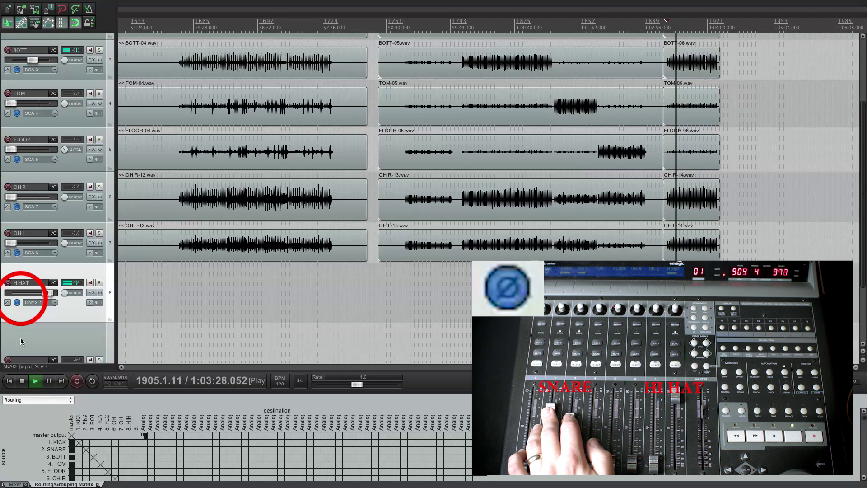
left_click(17, 302)
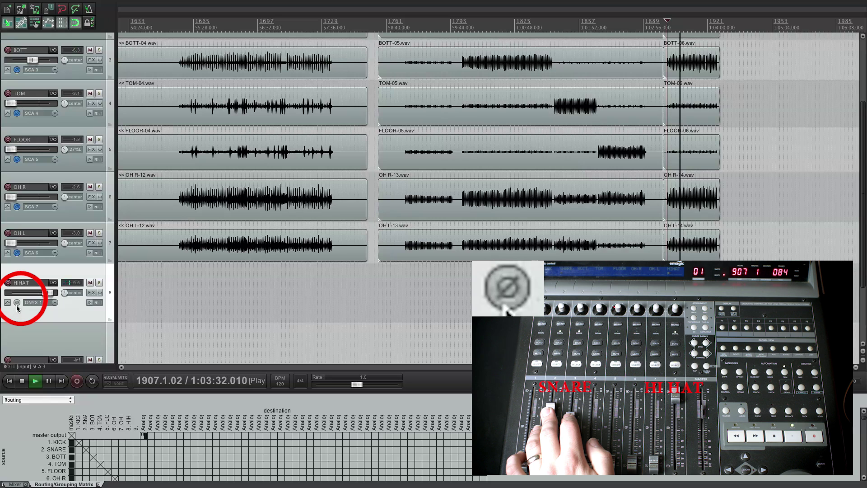
left_click(16, 302)
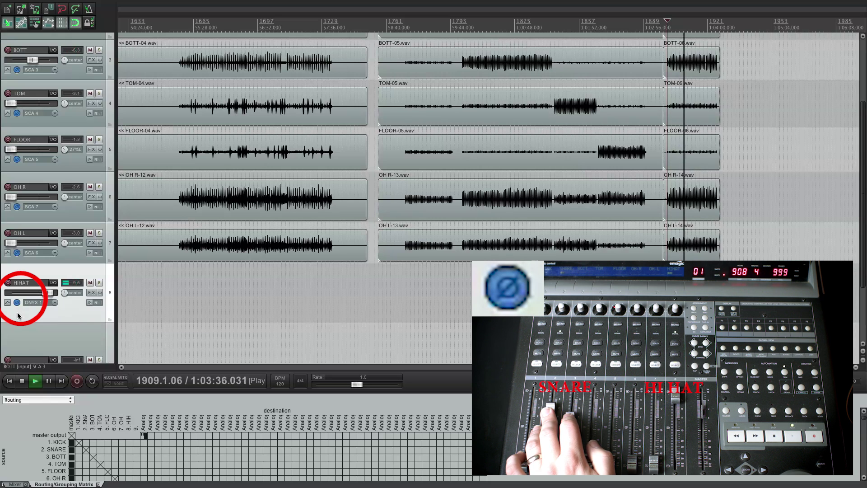
left_click(17, 302)
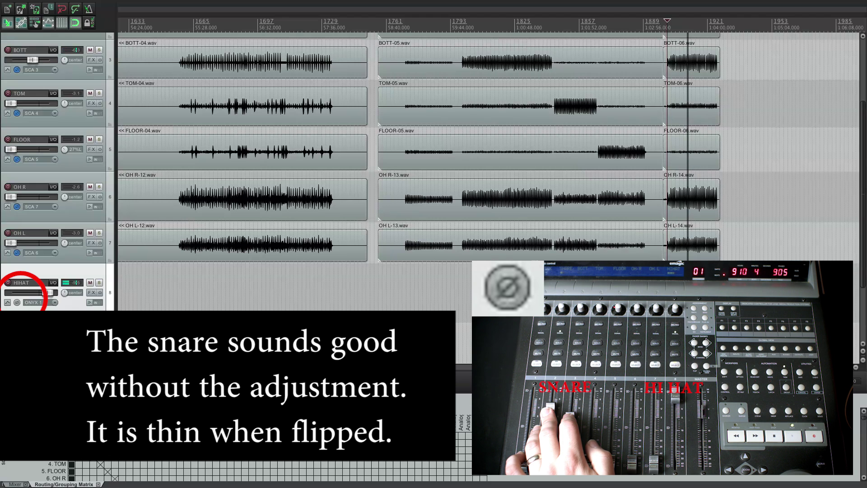
left_click(17, 302)
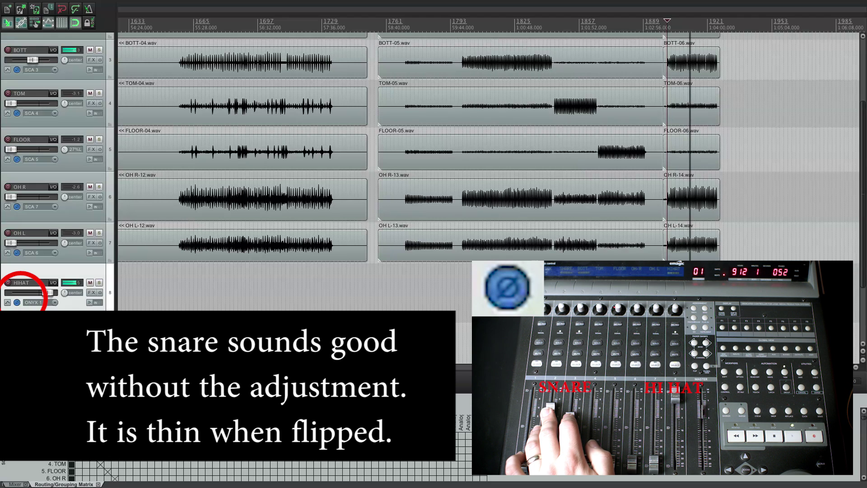
left_click(16, 304)
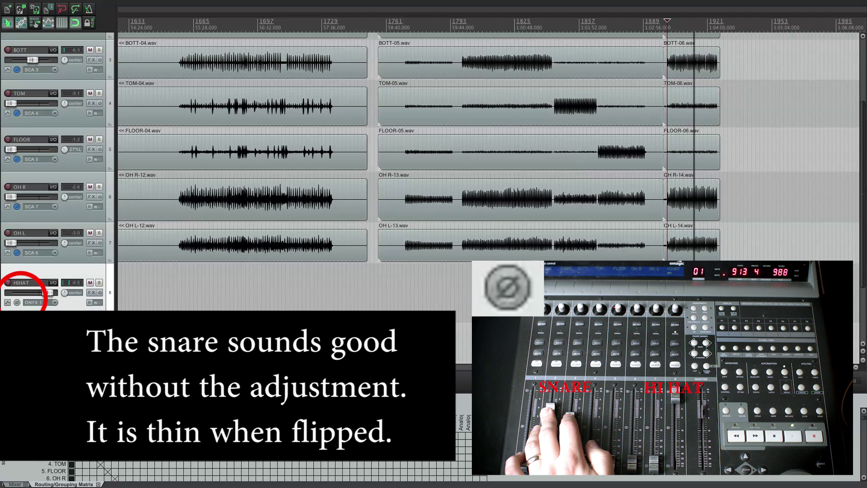
left_click(16, 302)
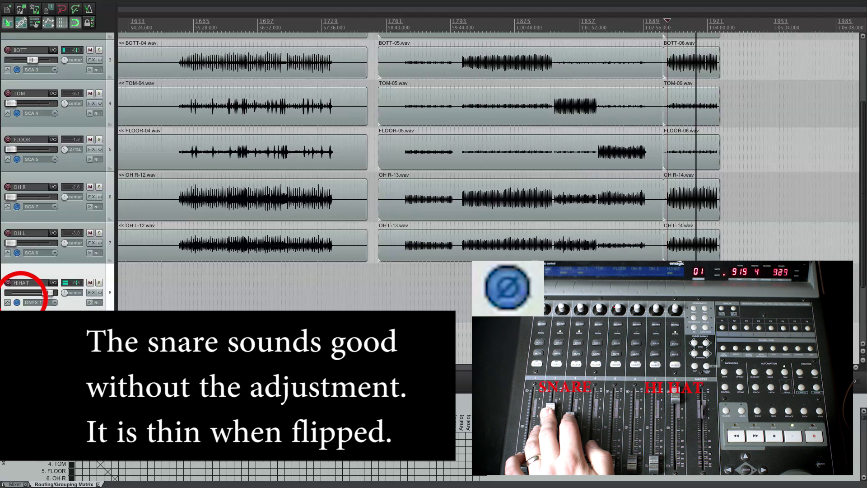
left_click(17, 302)
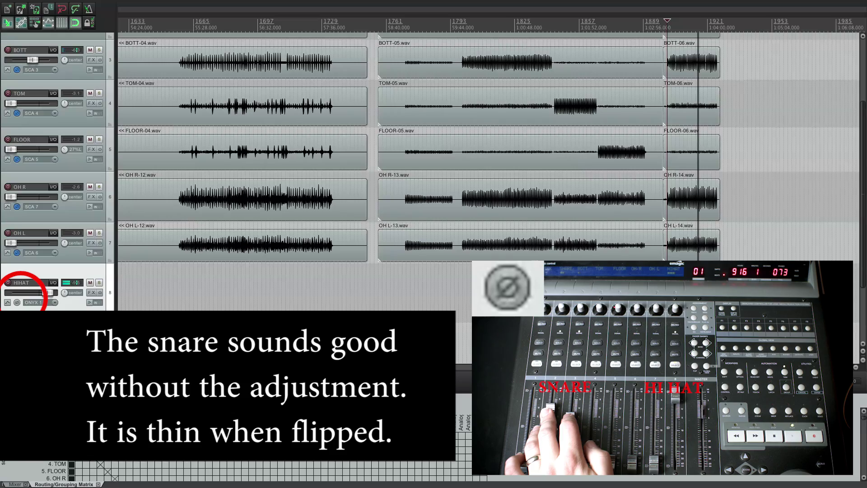
key("space")
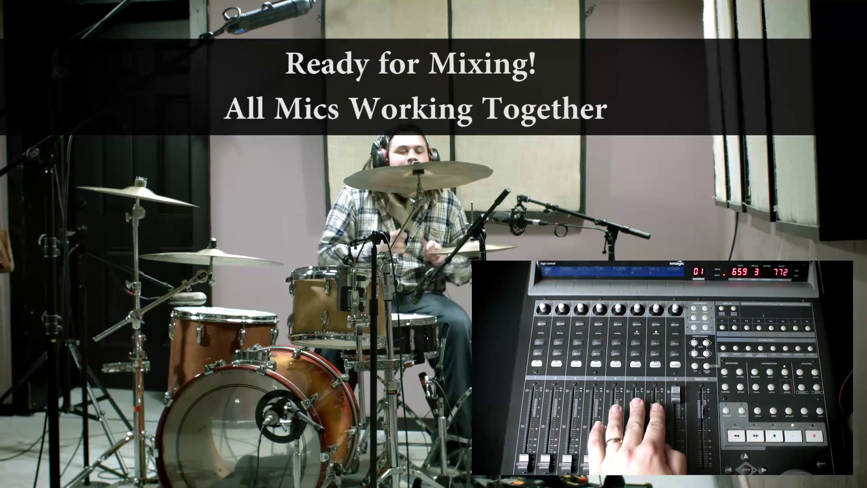